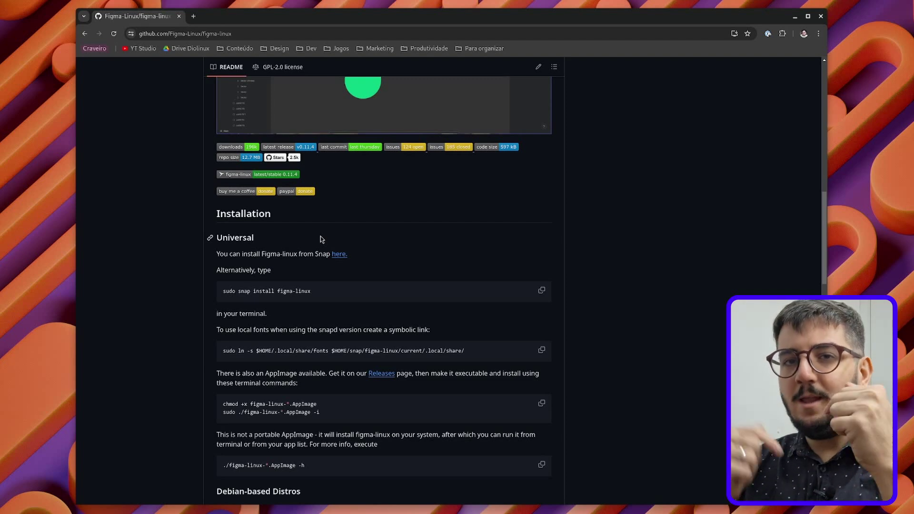
# Step: Review the README's installation instructions for Snap, AppImage, Debian, Ubuntu, Arch, RPM-based distros and Nixos
pyautogui.scroll(-2, 352, 250)
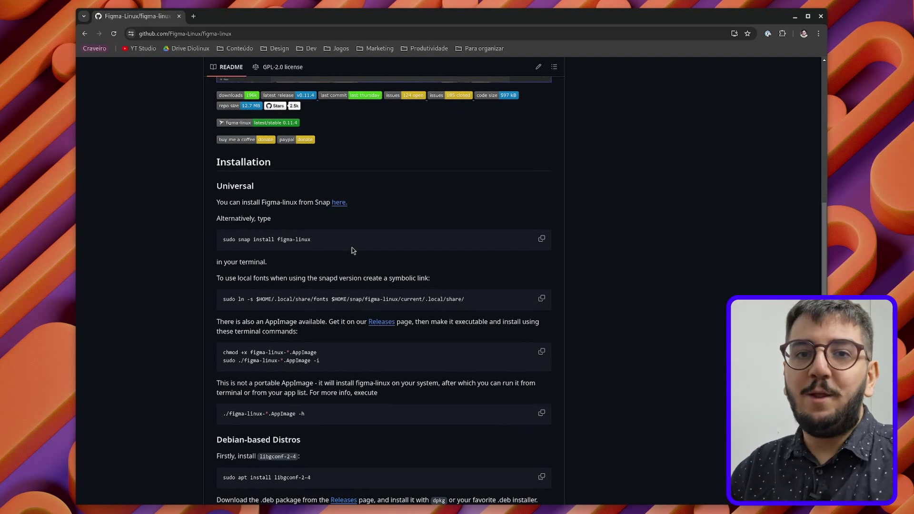
pyautogui.scroll(-3, 343, 246)
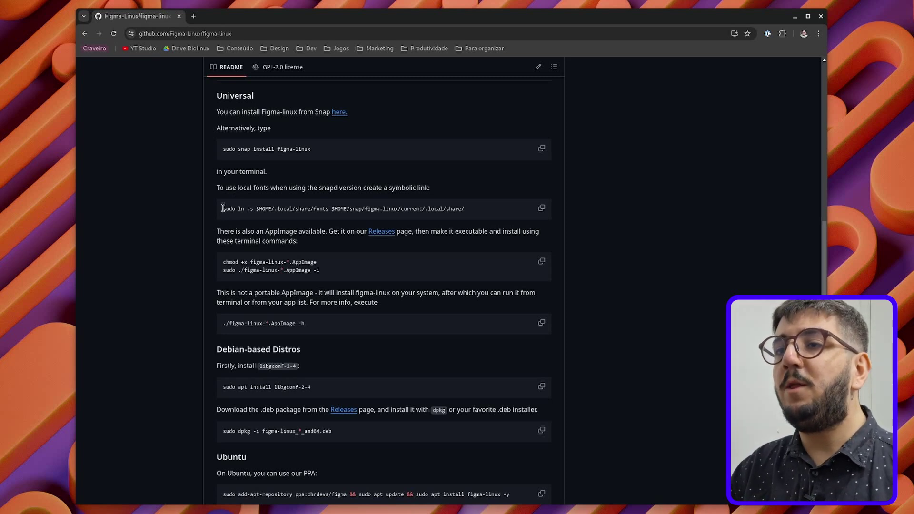
pyautogui.moveTo(222, 208); pyautogui.dragTo(455, 223)
pyautogui.click(508, 219)
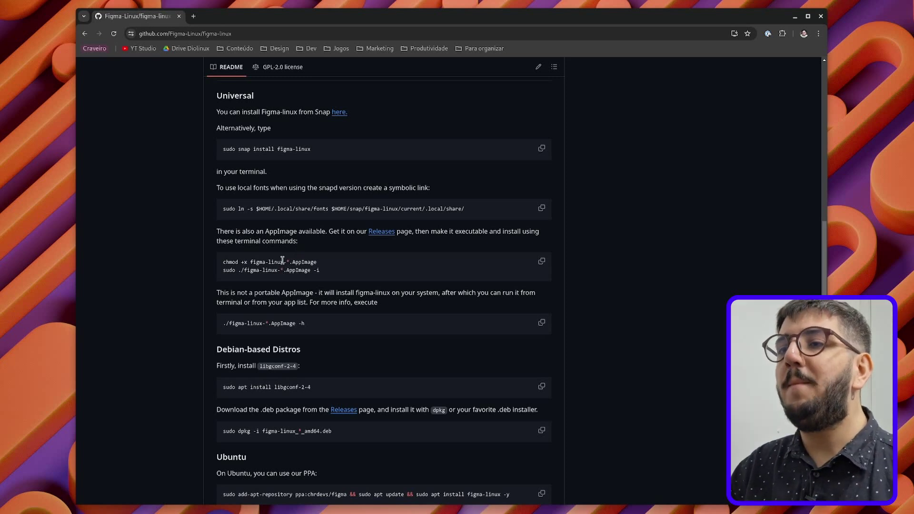
pyautogui.scroll(-2, 319, 267)
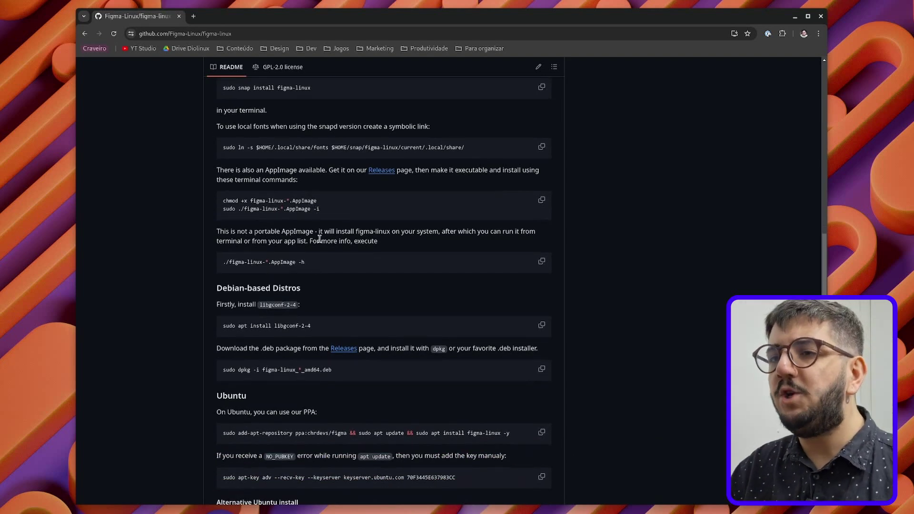
pyautogui.scroll(-2, 318, 240)
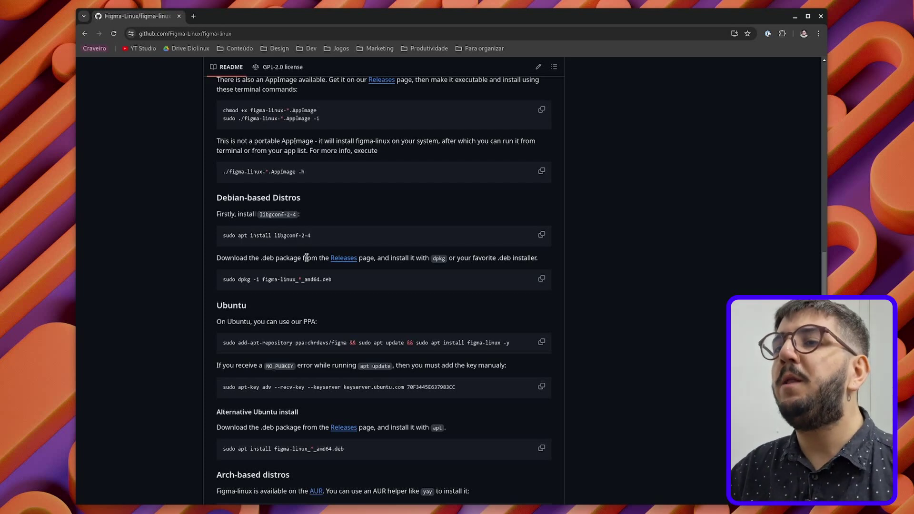
pyautogui.scroll(-1, 308, 259)
pyautogui.scroll(-1, 307, 261)
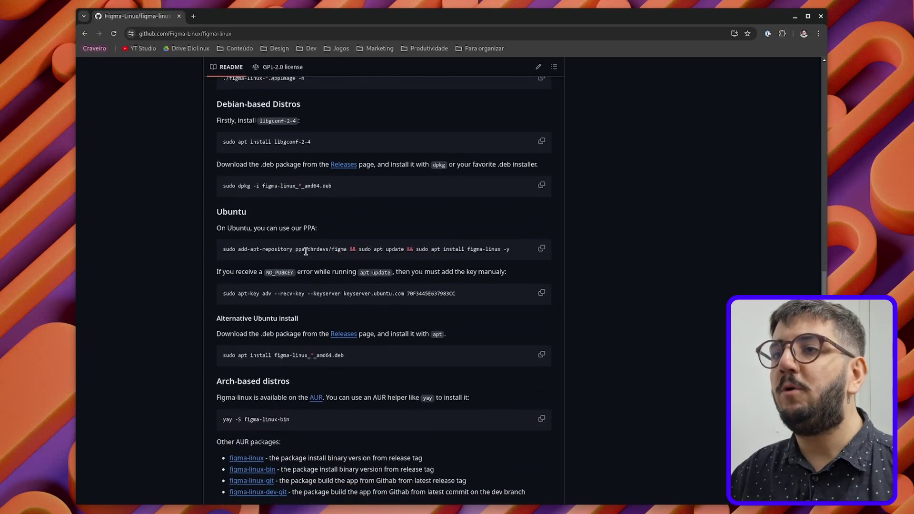
pyautogui.scroll(-1, 281, 210)
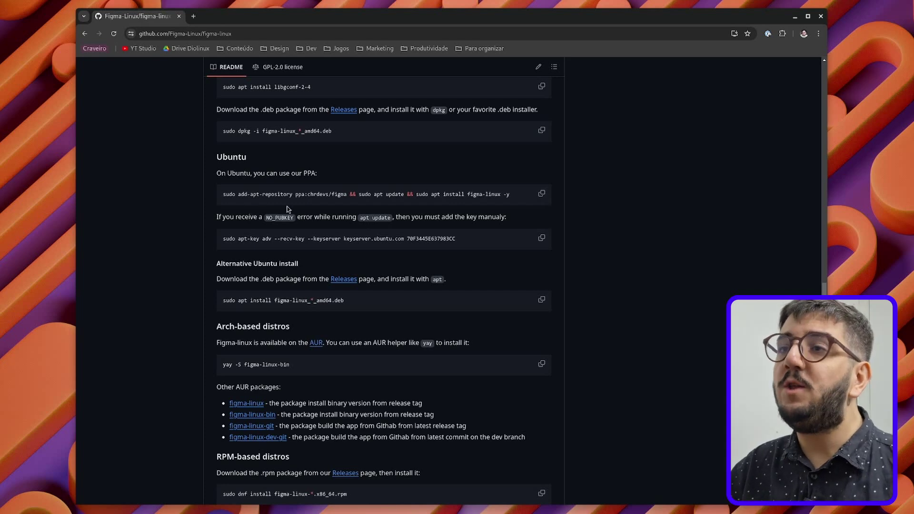
pyautogui.scroll(-2, 305, 194)
pyautogui.scroll(-1, 305, 194)
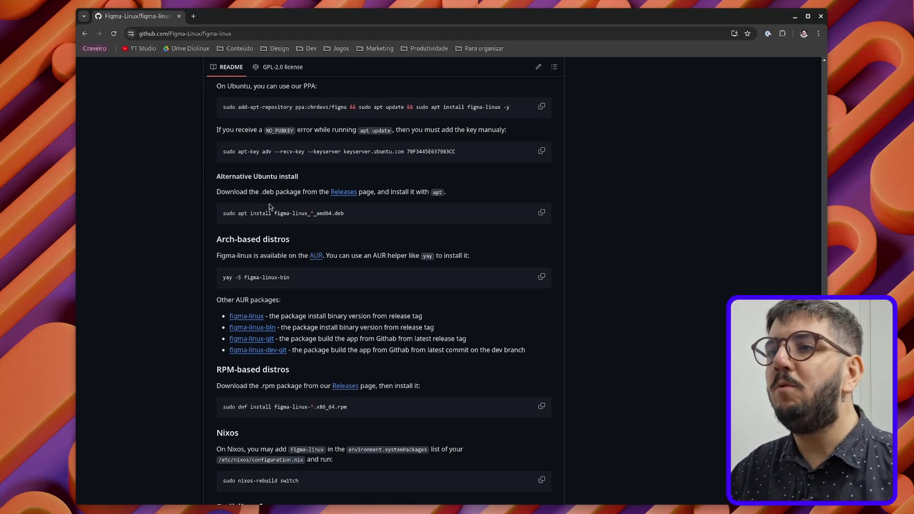
pyautogui.scroll(-2, 270, 208)
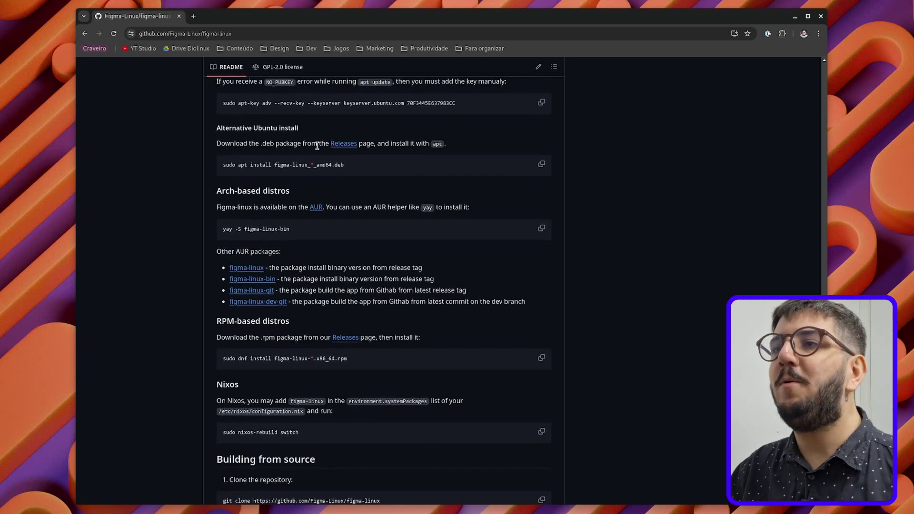
pyautogui.scroll(-2, 344, 147)
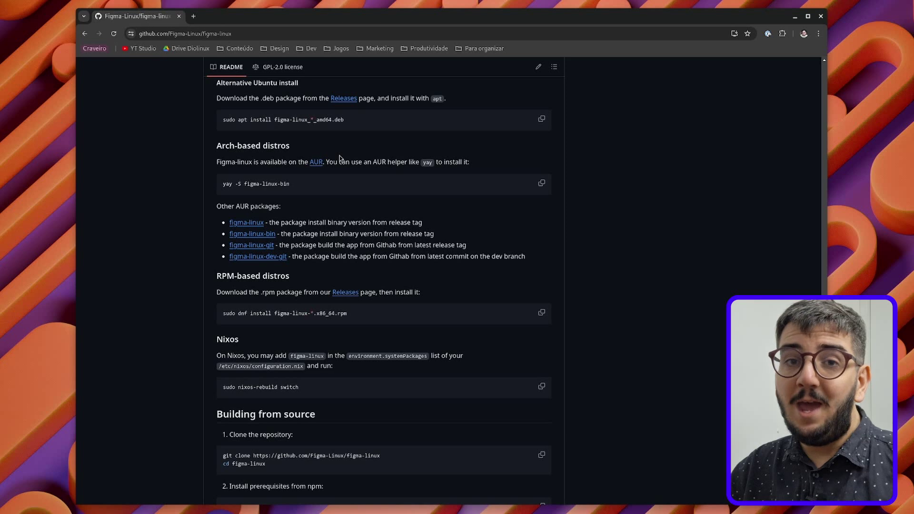
pyautogui.scroll(-2, 340, 158)
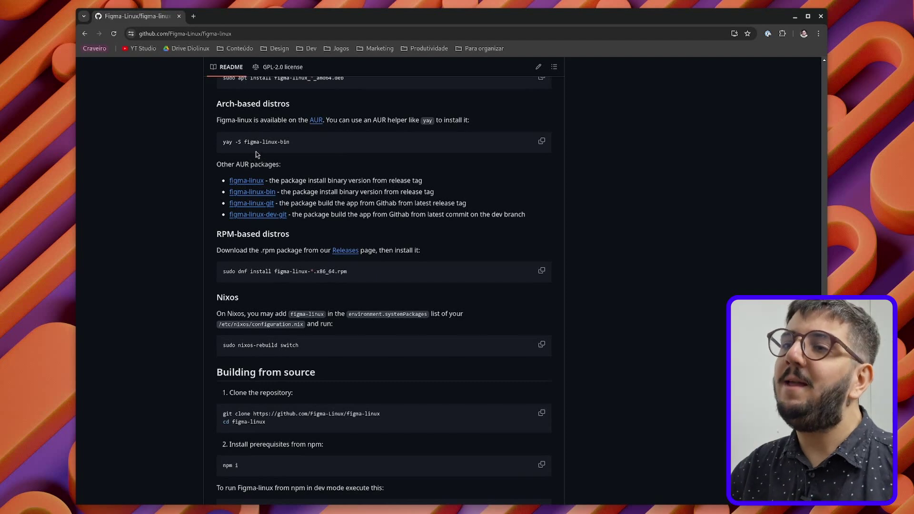
pyautogui.scroll(-6, 254, 155)
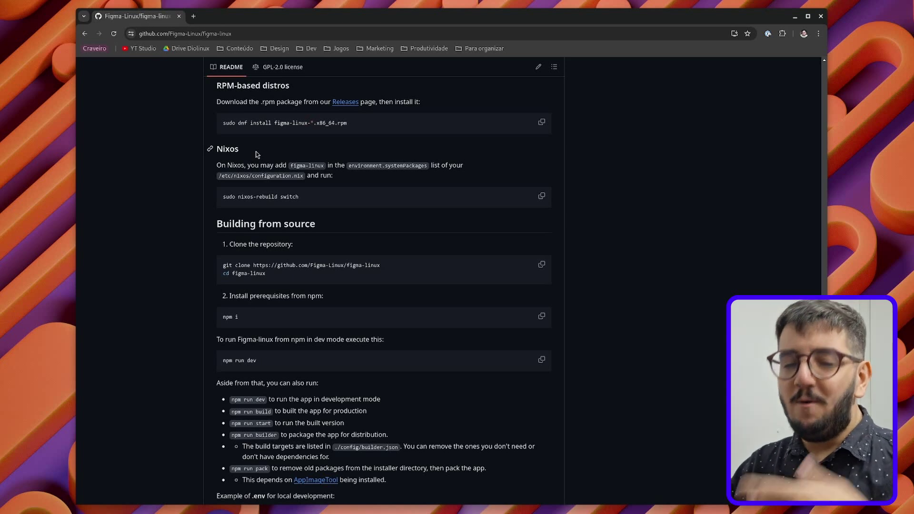
# Step: Download figma-linux_0.11.4_linux_x86_64.rpm from the Releases page linked in the RPM-based distros section
pyautogui.scroll(2, 359, 239)
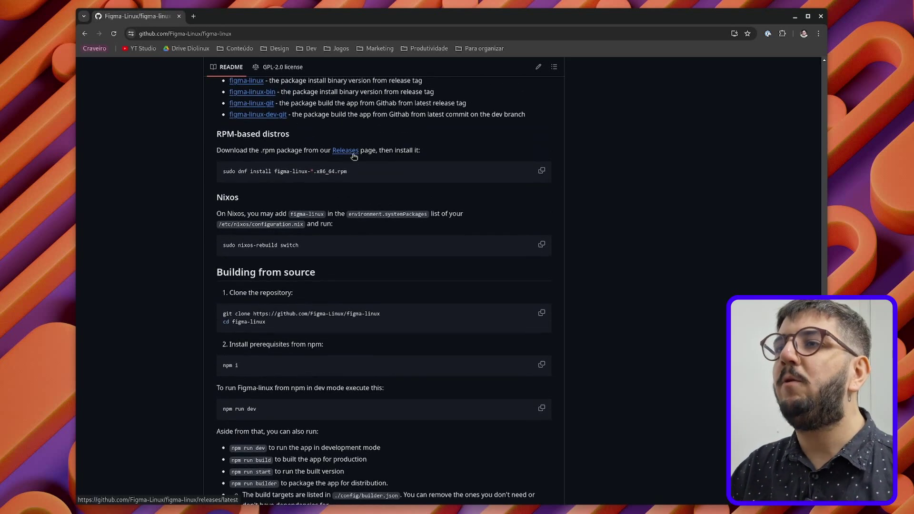
pyautogui.click(350, 151)
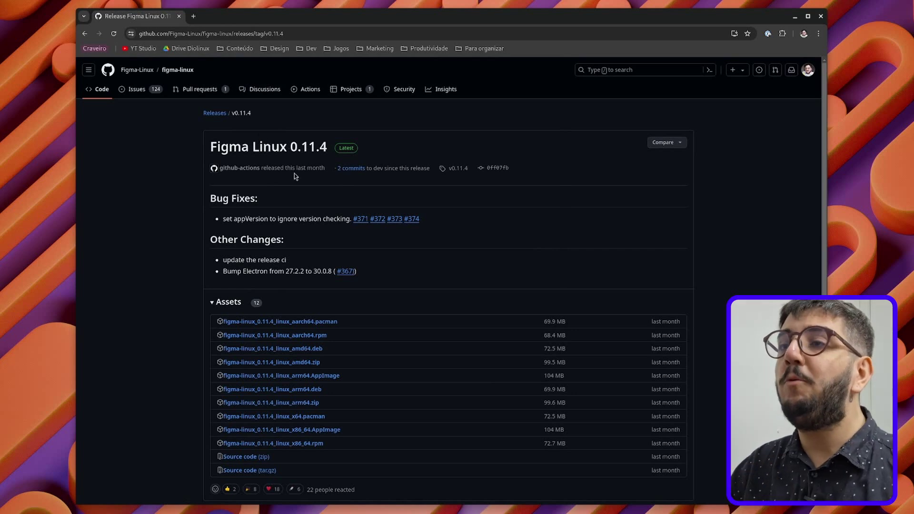
pyautogui.scroll(-2, 269, 312)
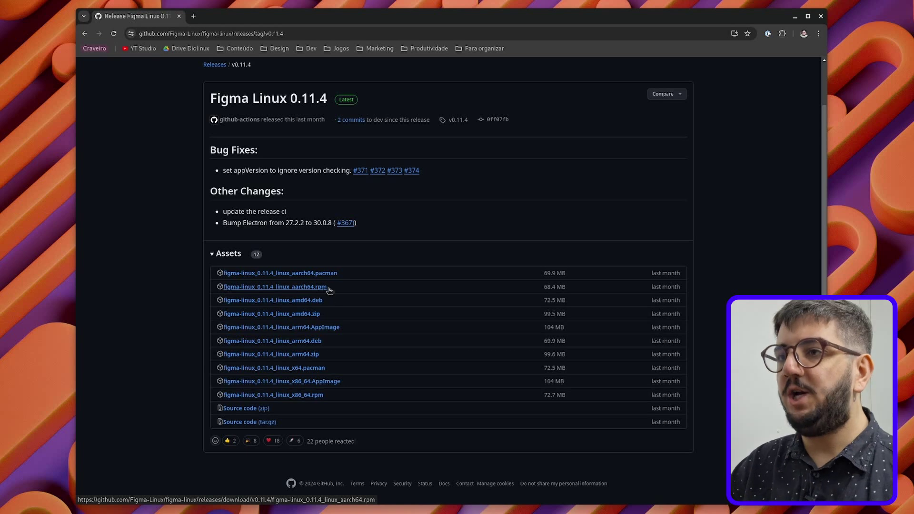
pyautogui.click(310, 397)
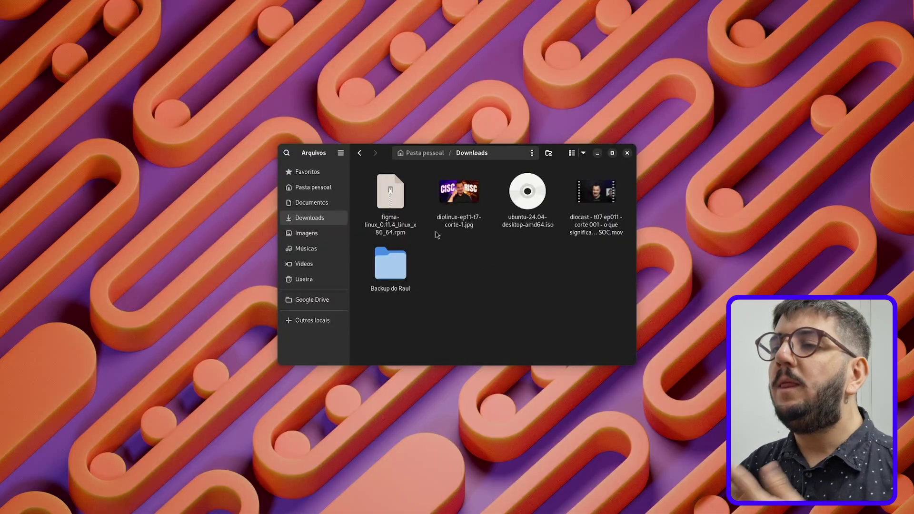
# Step: Install figma-linux from the .rpm file in the Downloads folder, authenticating with the account password
pyautogui.doubleClick(389, 192)
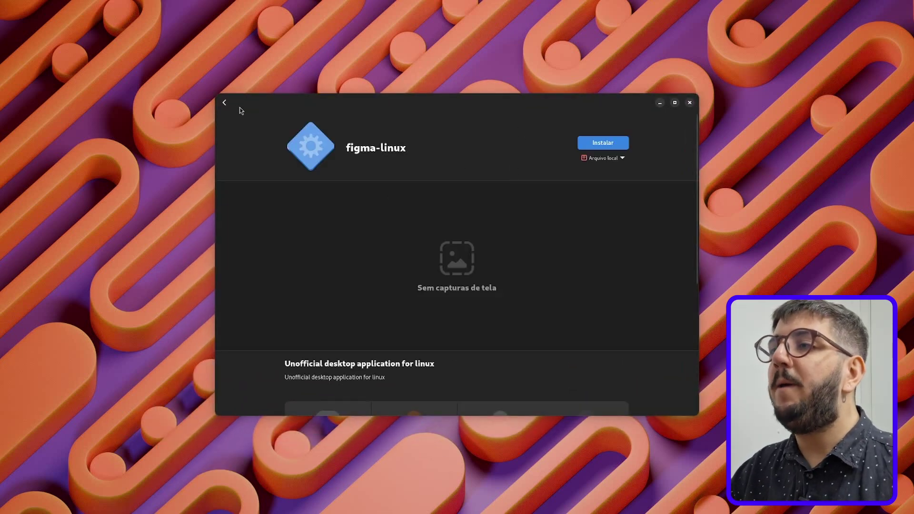
pyautogui.click(592, 144)
pyautogui.write('••••••')
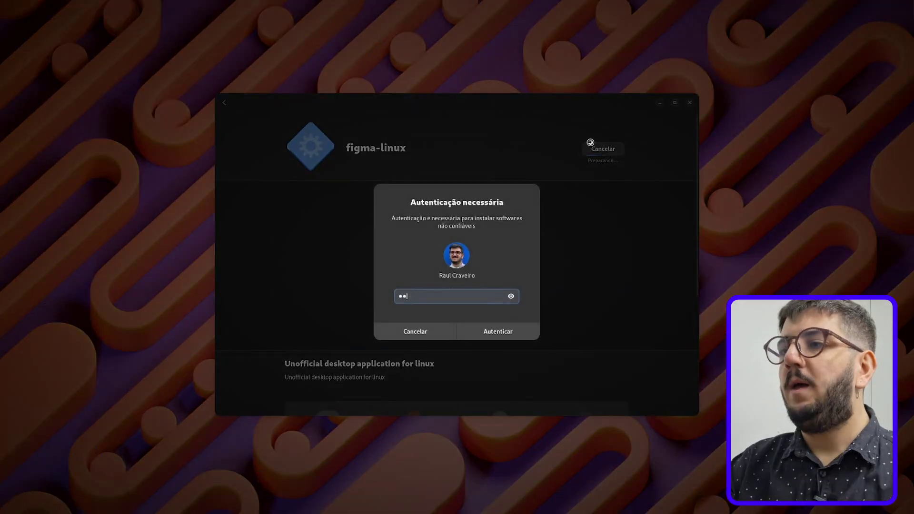
pyautogui.press('Return')
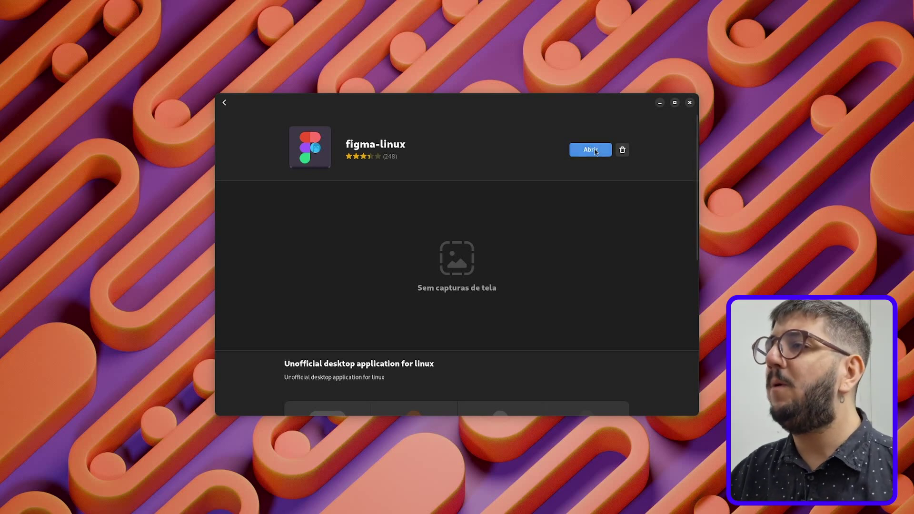
# Step: Launch figma-linux and sign in through the browser, allowing the login page to open the desktop app
pyautogui.click(590, 151)
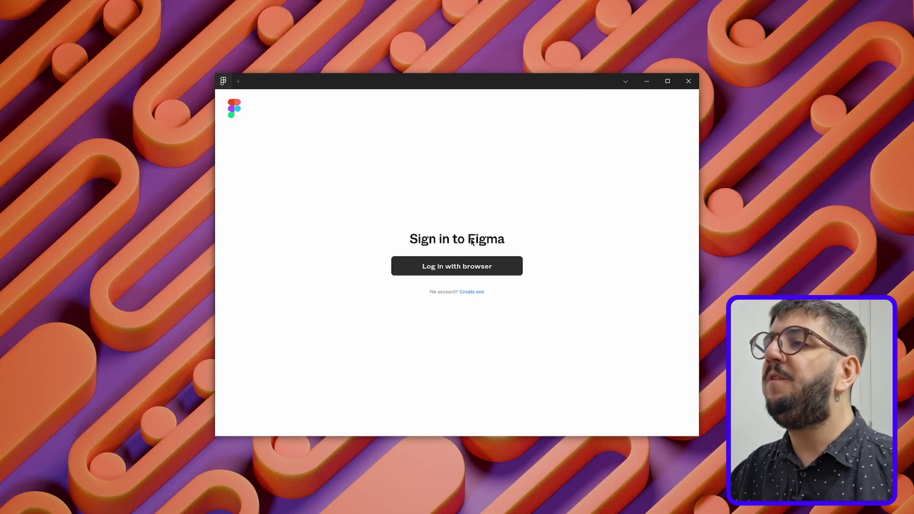
pyautogui.click(460, 269)
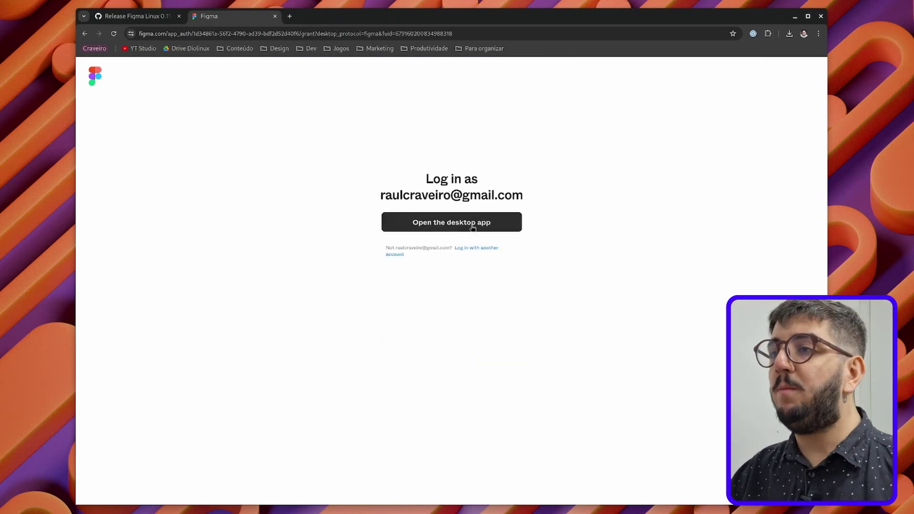
pyautogui.click(471, 223)
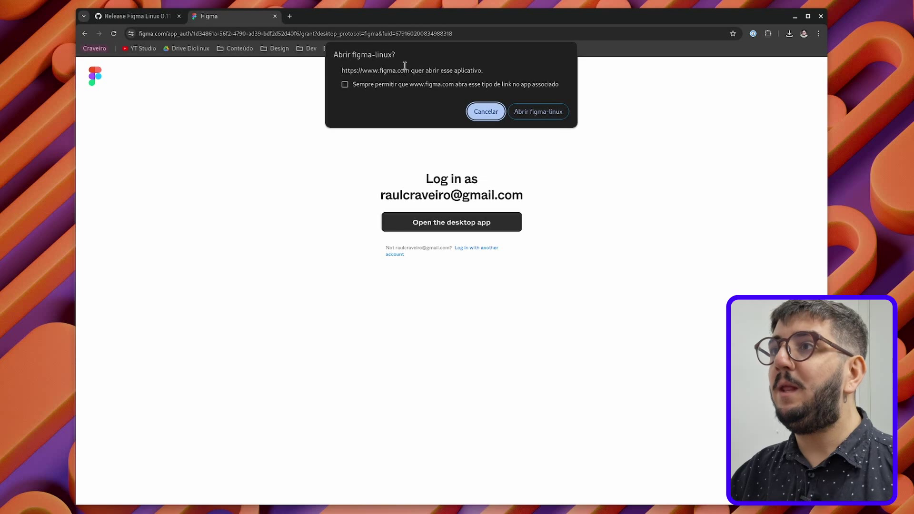
pyautogui.click(538, 113)
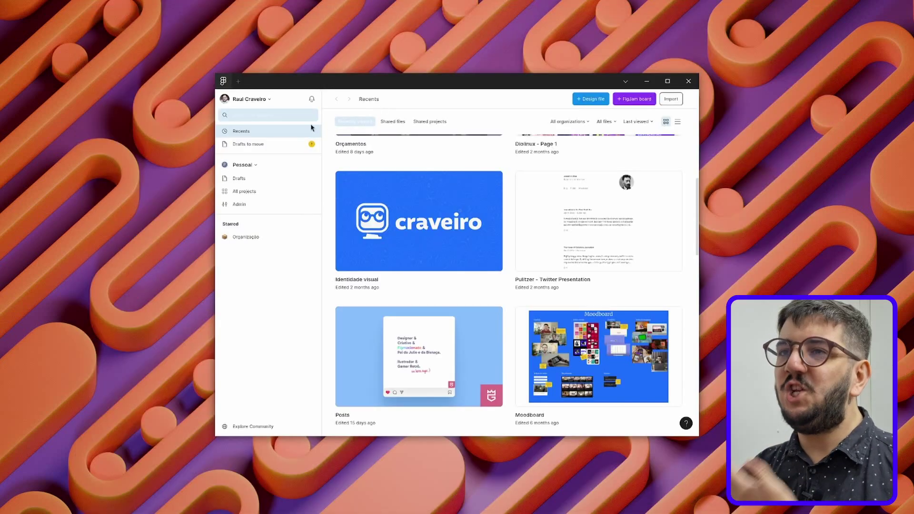
# Step: Open the desktop app's settings and review the general options, including scaling, export folder, font directories and Chromium switches
pyautogui.moveTo(542, 84); pyautogui.dragTo(546, 89)
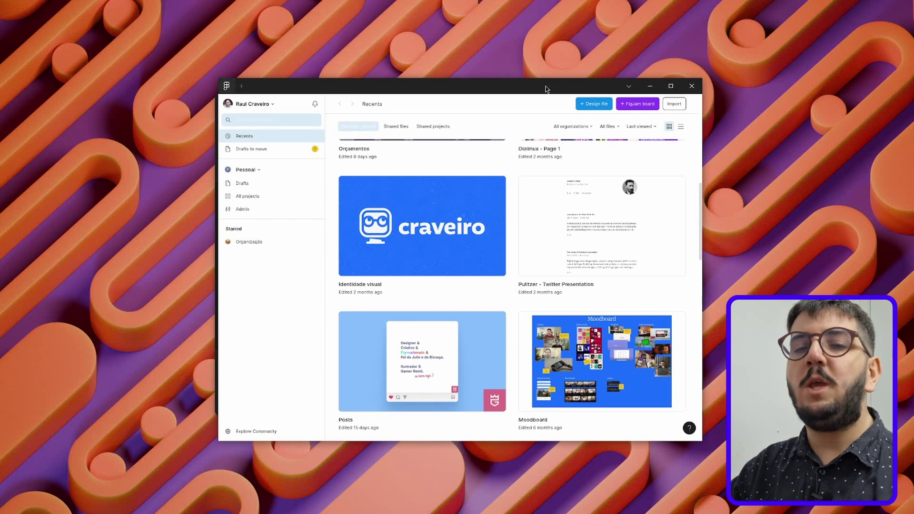
pyautogui.click(628, 88)
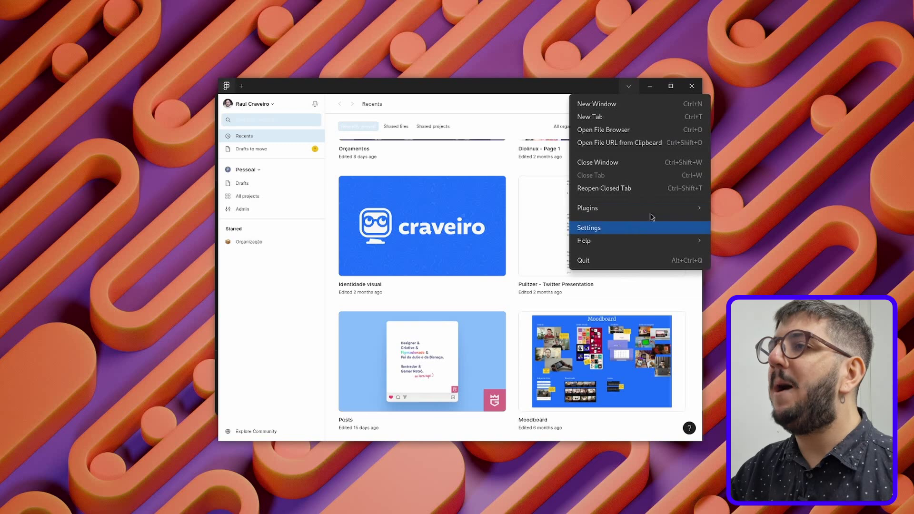
pyautogui.moveTo(657, 212)
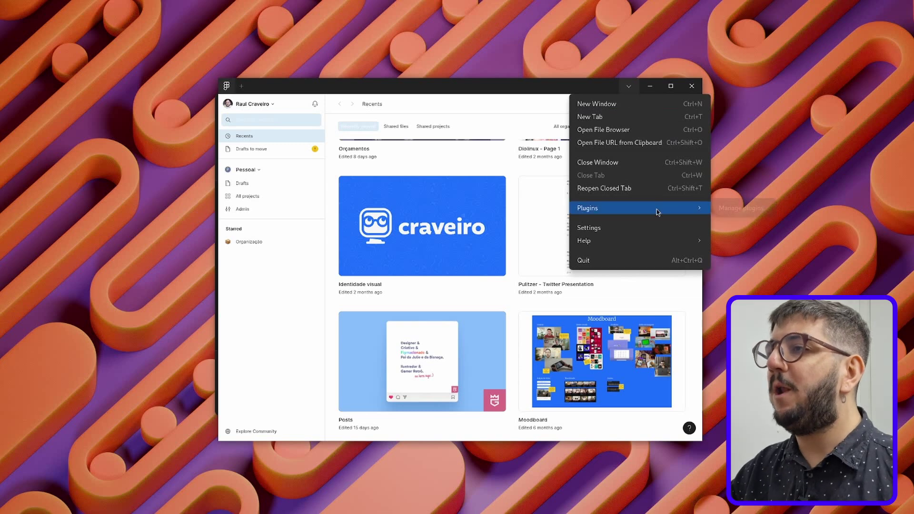
pyautogui.click(614, 230)
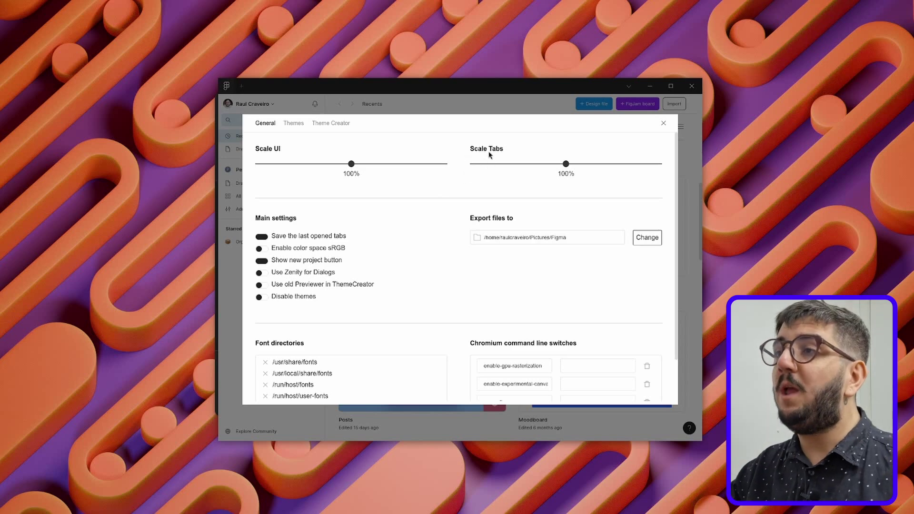
pyautogui.scroll(-1, 375, 242)
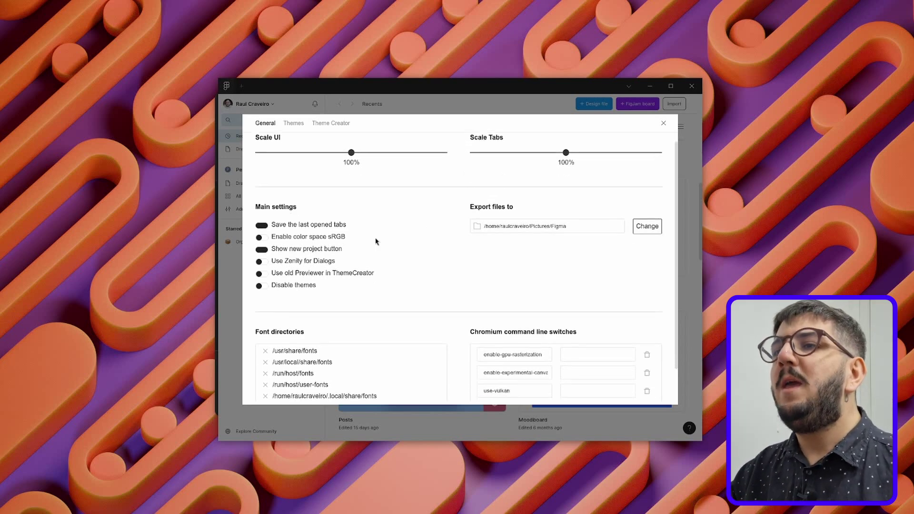
pyautogui.scroll(-3, 376, 242)
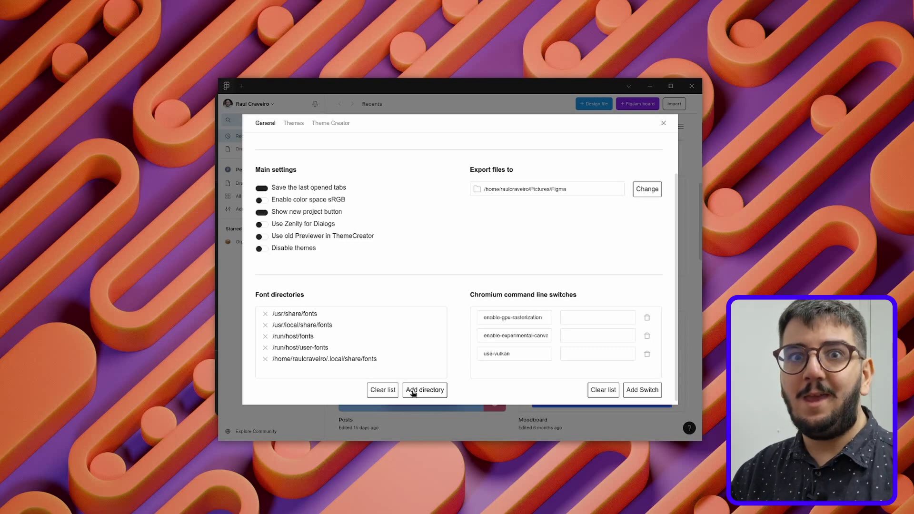
pyautogui.scroll(2, 499, 207)
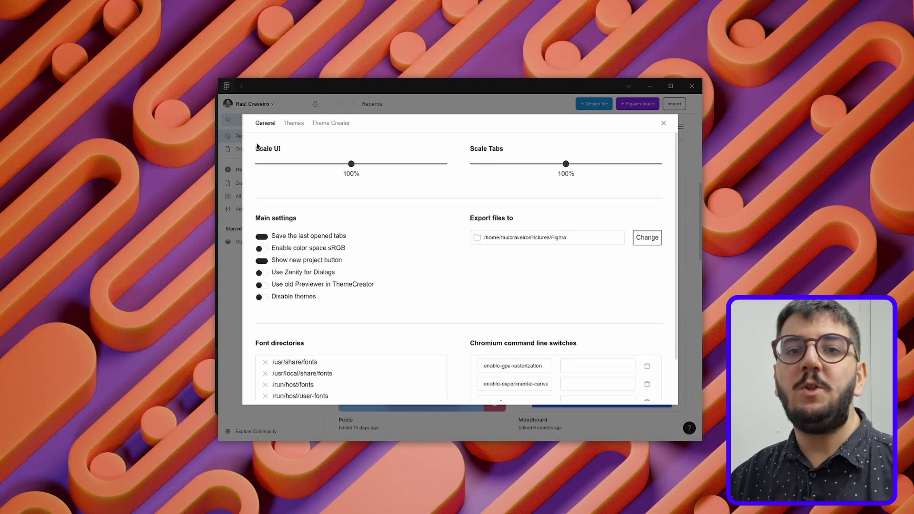
# Step: Browse the repository themes available in the app's settings
pyautogui.click(286, 126)
pyautogui.scroll(-4, 562, 321)
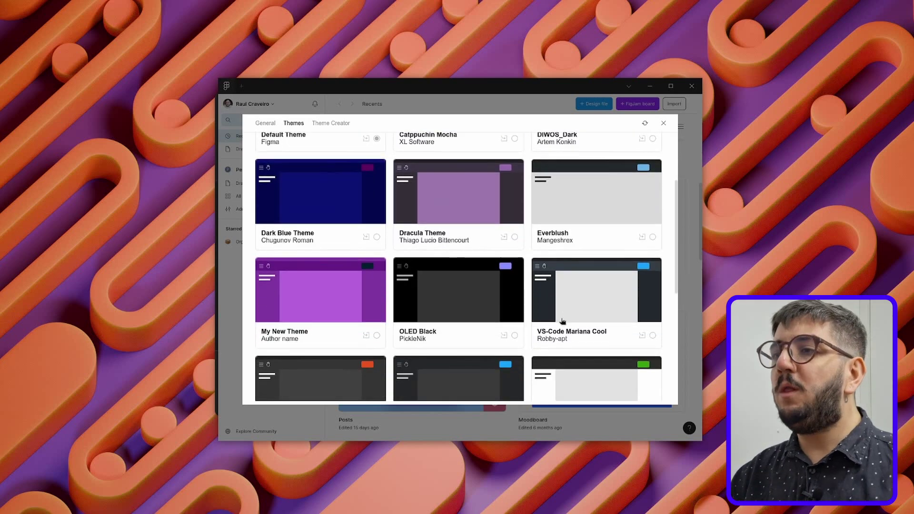
pyautogui.scroll(-5, 562, 321)
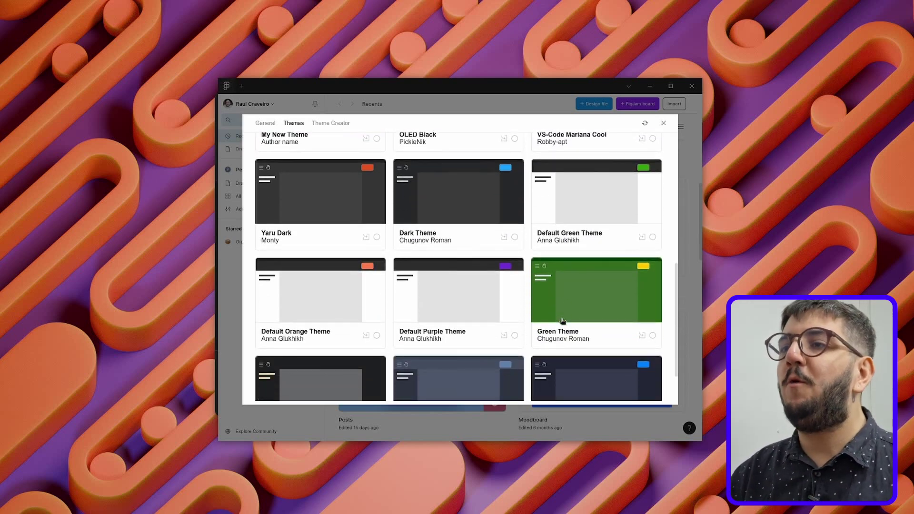
pyautogui.scroll(9, 561, 321)
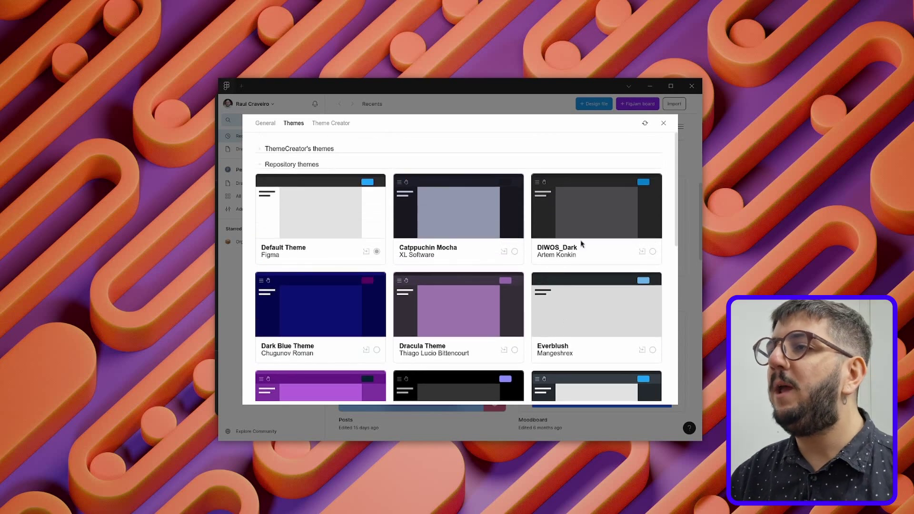
pyautogui.scroll(-1, 419, 270)
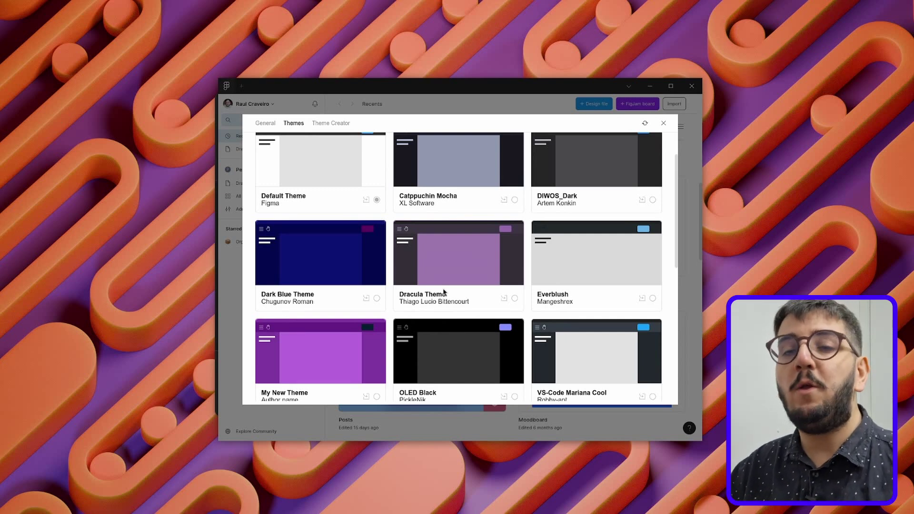
pyautogui.scroll(-1, 436, 269)
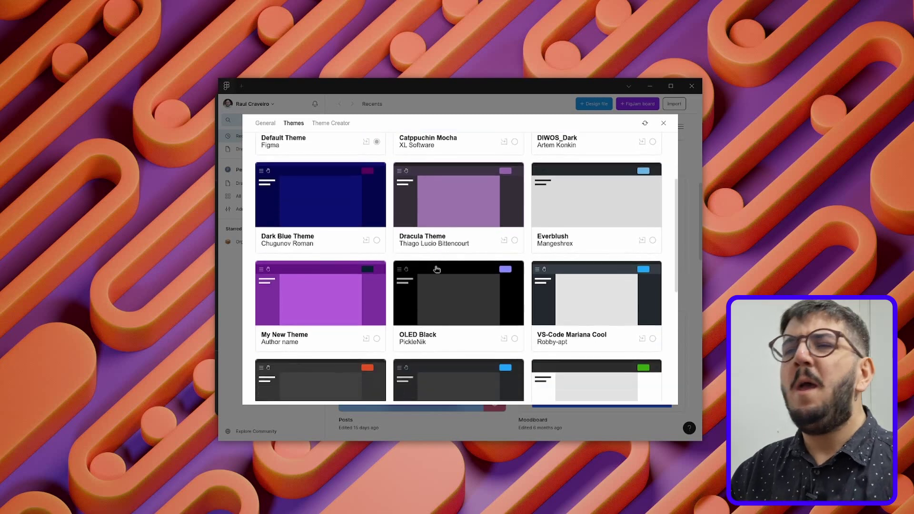
# Step: Look through the rest of the repository themes to the end of the list
pyautogui.scroll(-2, 437, 270)
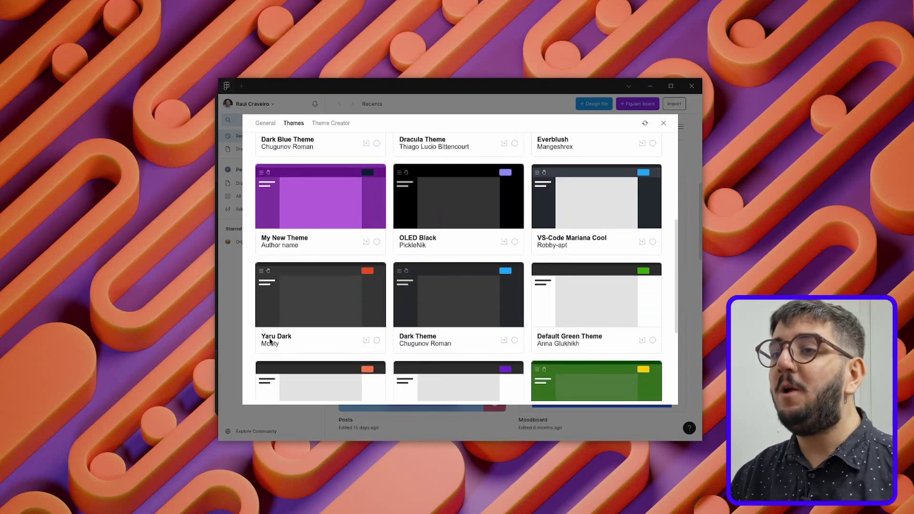
pyautogui.scroll(-1, 452, 272)
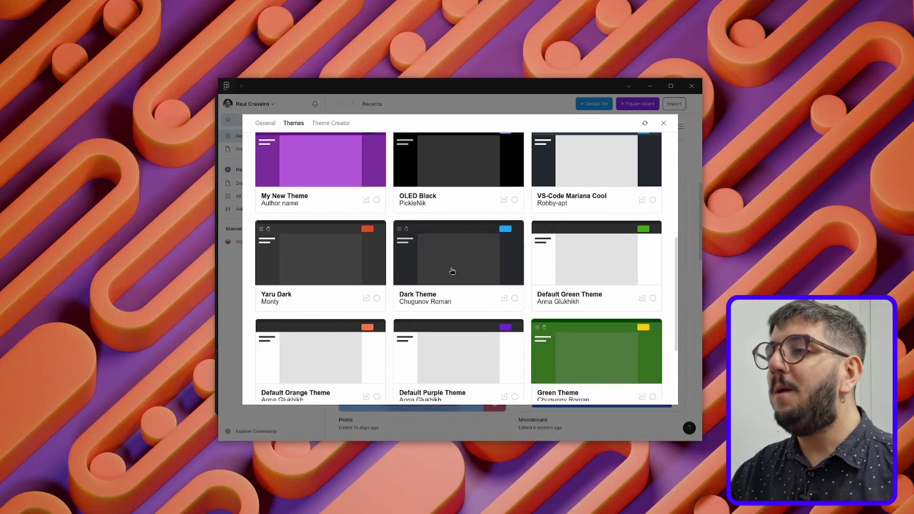
pyautogui.scroll(-2, 499, 270)
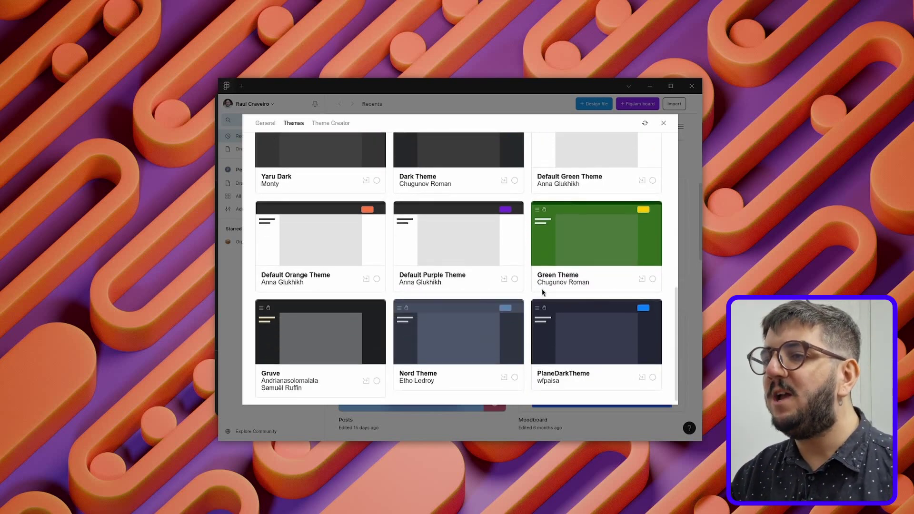
pyautogui.scroll(6, 322, 286)
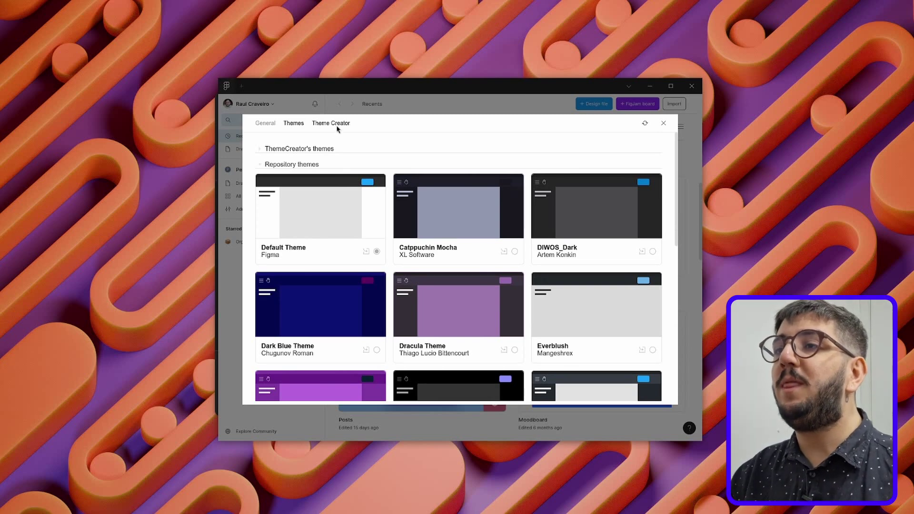
# Step: Open the Theme Creator and examine its theme name, author and color palette options
pyautogui.click(336, 127)
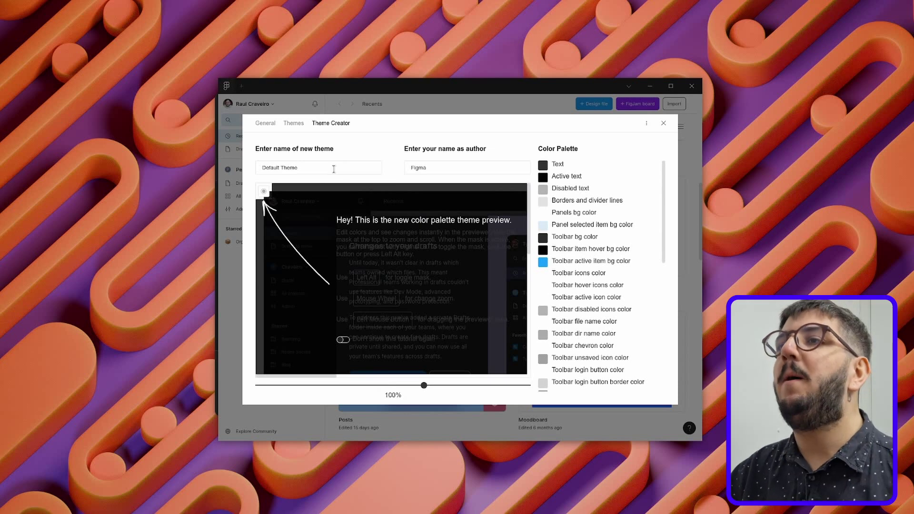
pyautogui.click(447, 167)
pyautogui.scroll(-6, 628, 177)
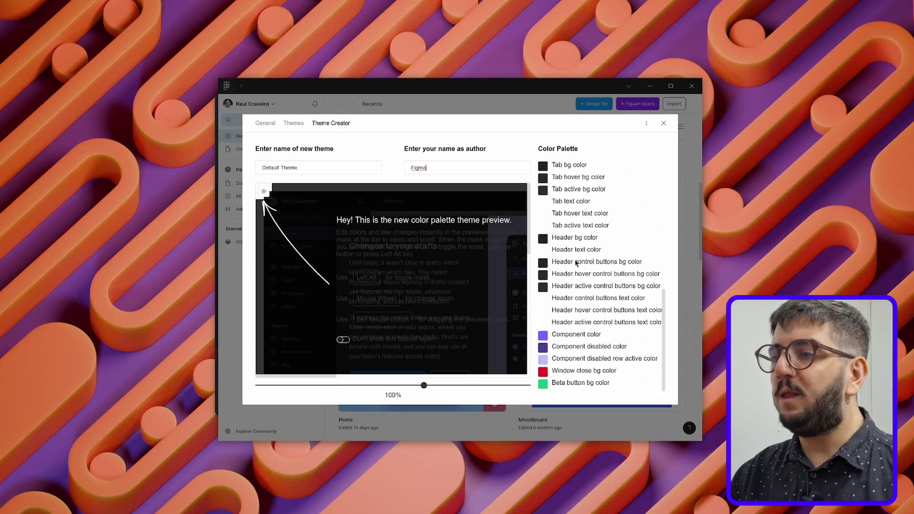
pyautogui.scroll(6, 564, 312)
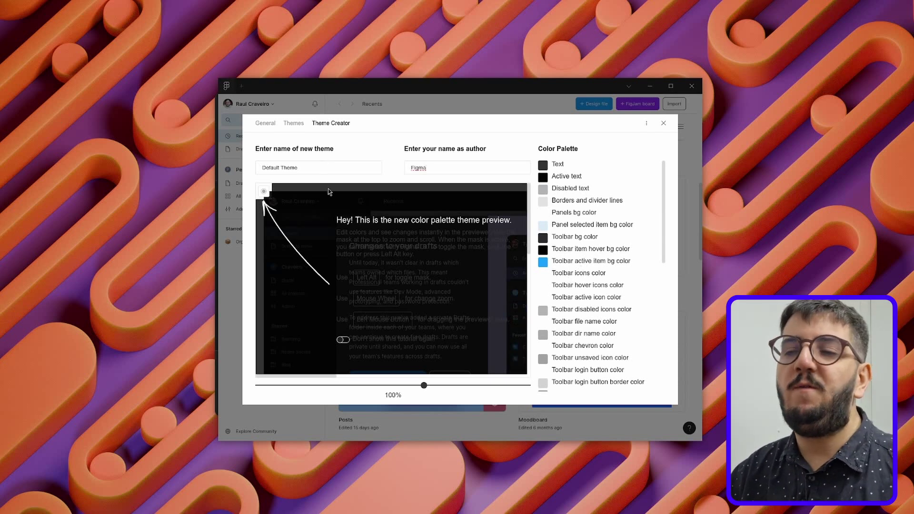
# Step: Switch to the file manager and check the typewcond font files in the .local/share/fonts folder
pyautogui.hotkey('alt', 'Tab')
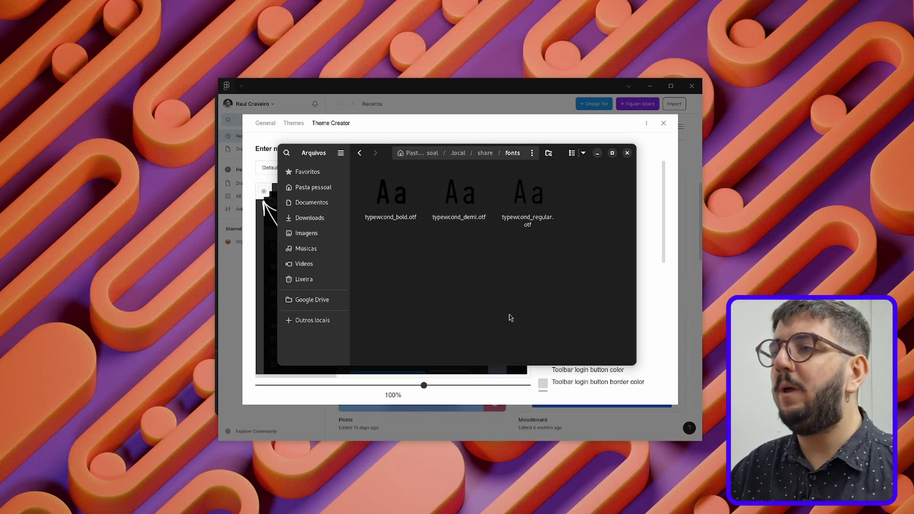
pyautogui.moveTo(571, 251); pyautogui.dragTo(391, 194)
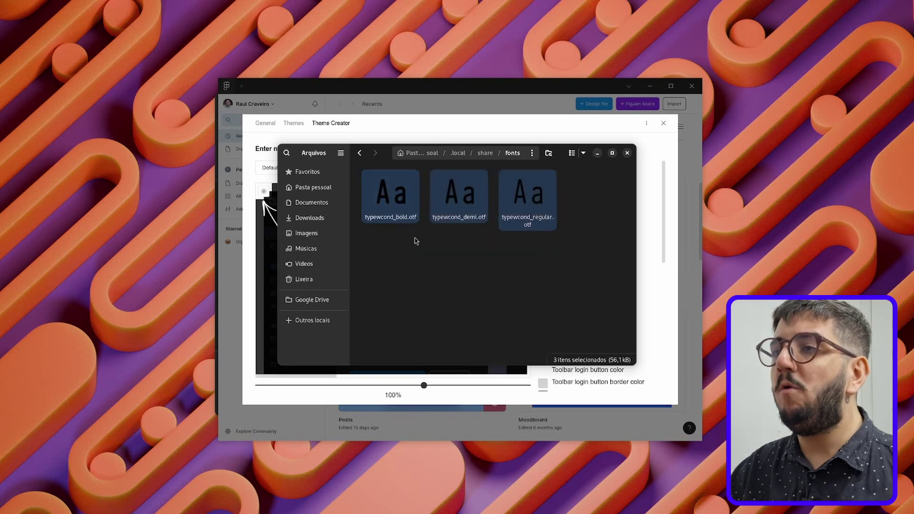
pyautogui.click(415, 240)
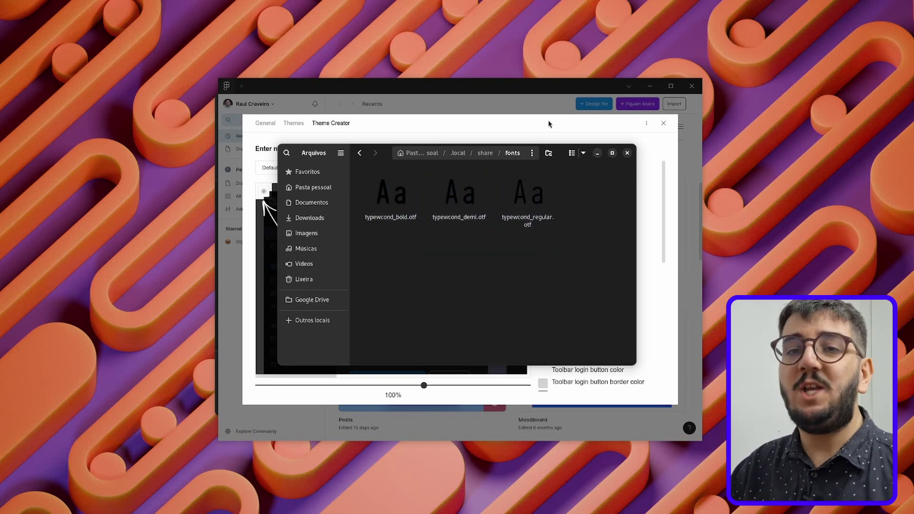
# Step: Close the Figma settings and draw a frame about 816 × 490 in a new design file
pyautogui.click(666, 125)
pyautogui.click(665, 125)
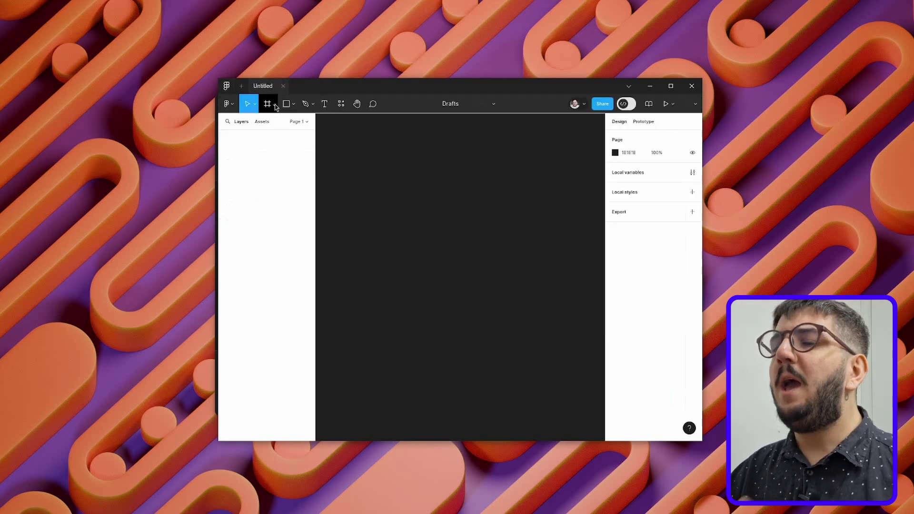
pyautogui.click(274, 104)
pyautogui.click(257, 123)
pyautogui.moveTo(328, 154); pyautogui.dragTo(574, 352)
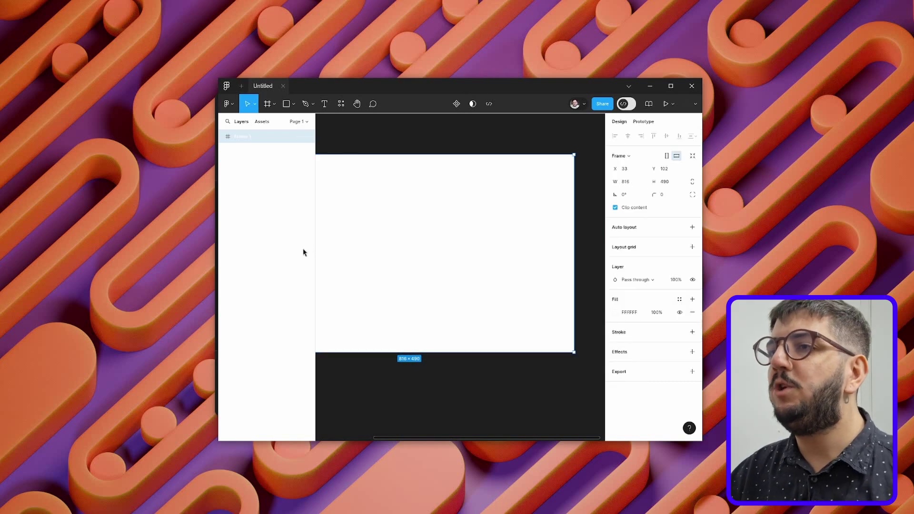
pyautogui.click(302, 252)
pyautogui.hotkey('shift', '1')
# Step: Add the text "Diolinux Labs" inside the frame and set its font size to 96
pyautogui.press('t')
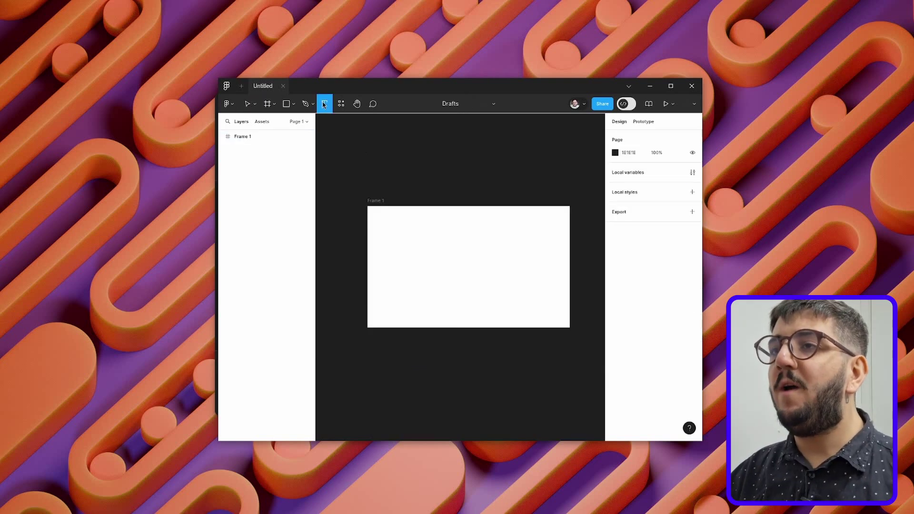
pyautogui.click(400, 251)
pyautogui.write('Diolinux Labs')
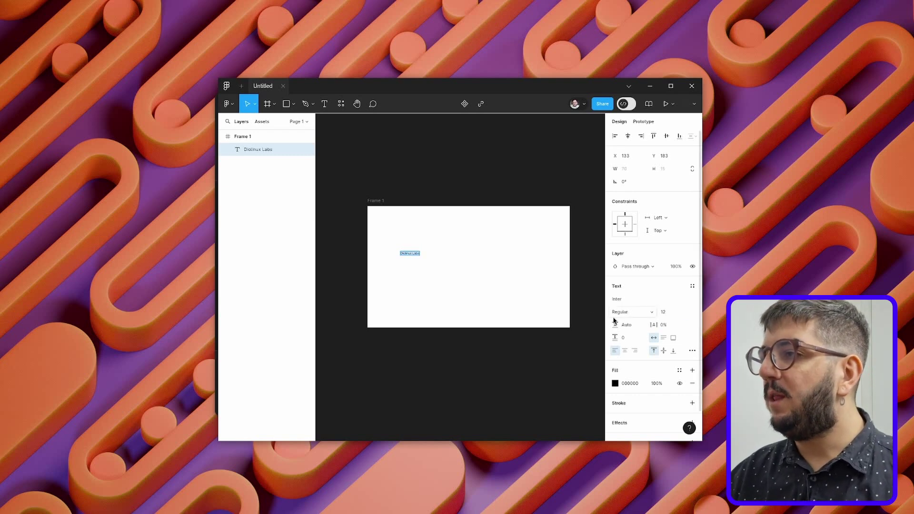
pyautogui.click(684, 314)
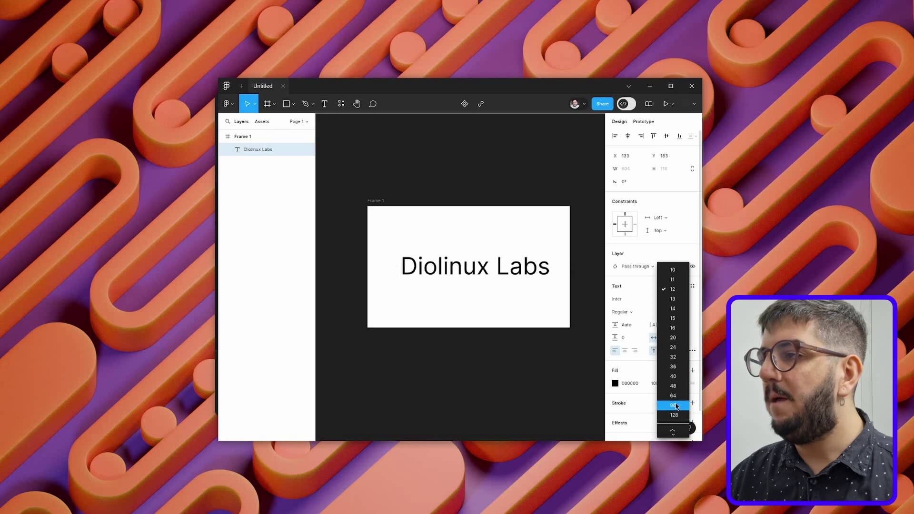
pyautogui.click(673, 405)
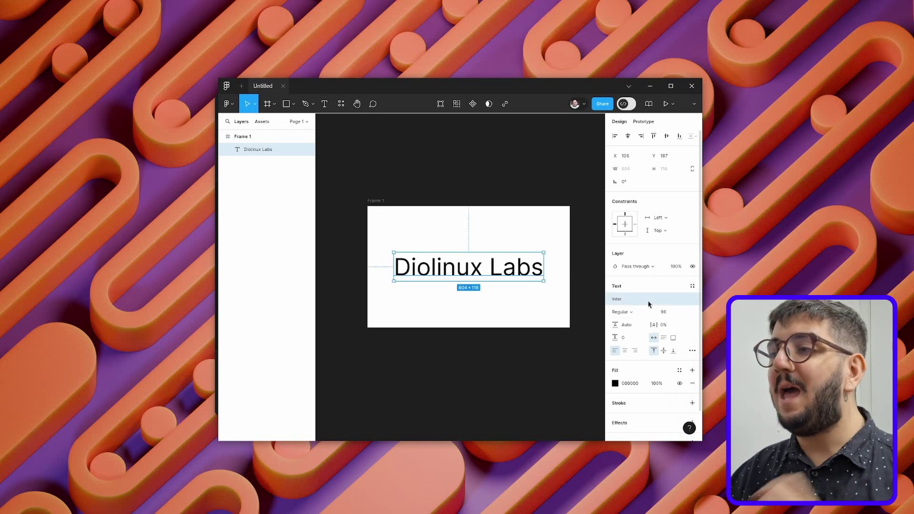
# Step: Change the text's font to the locally installed Typewriter_Condensed
pyautogui.click(648, 303)
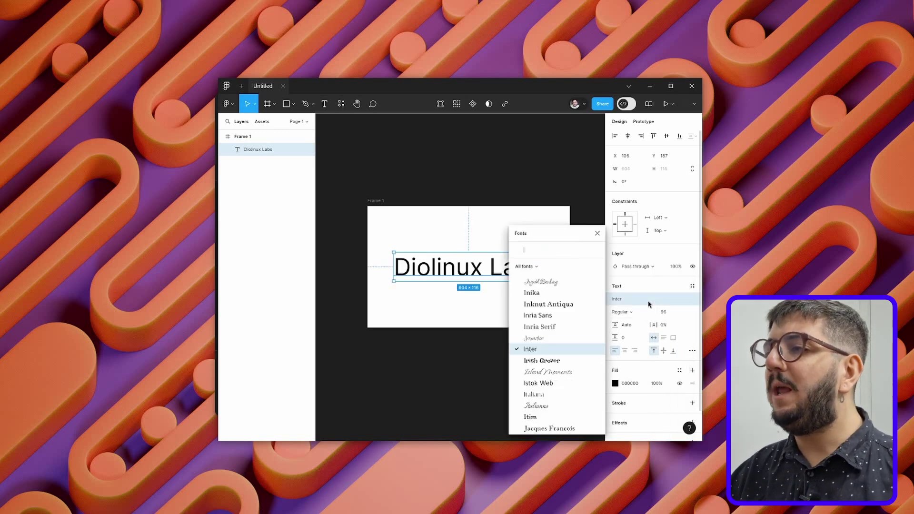
pyautogui.write('ty')
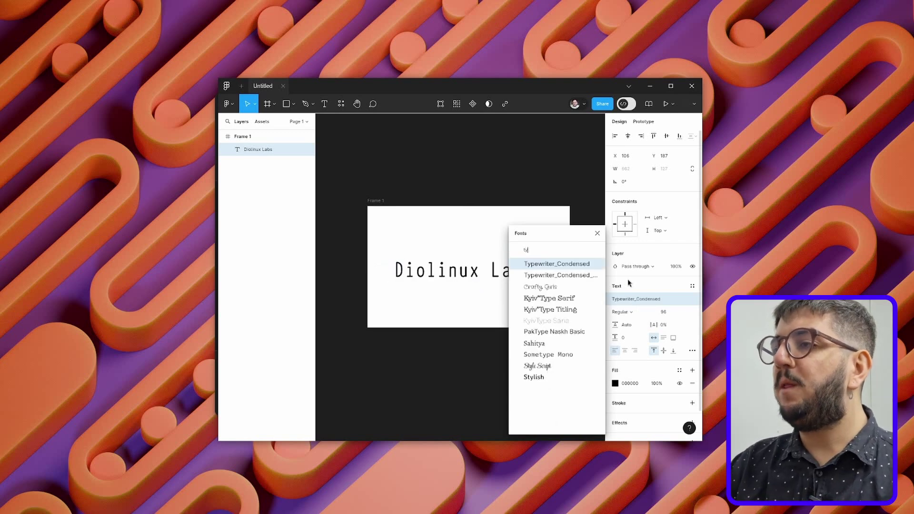
pyautogui.click(562, 266)
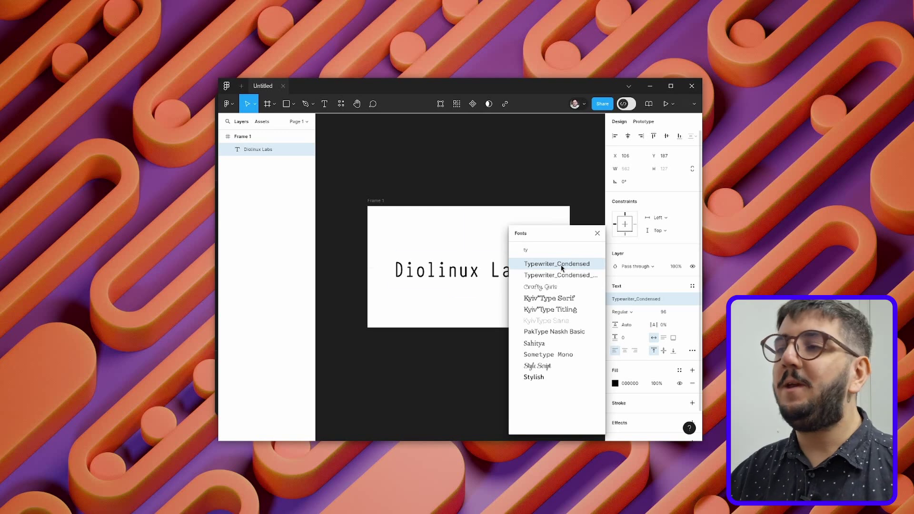
pyautogui.press('Escape')
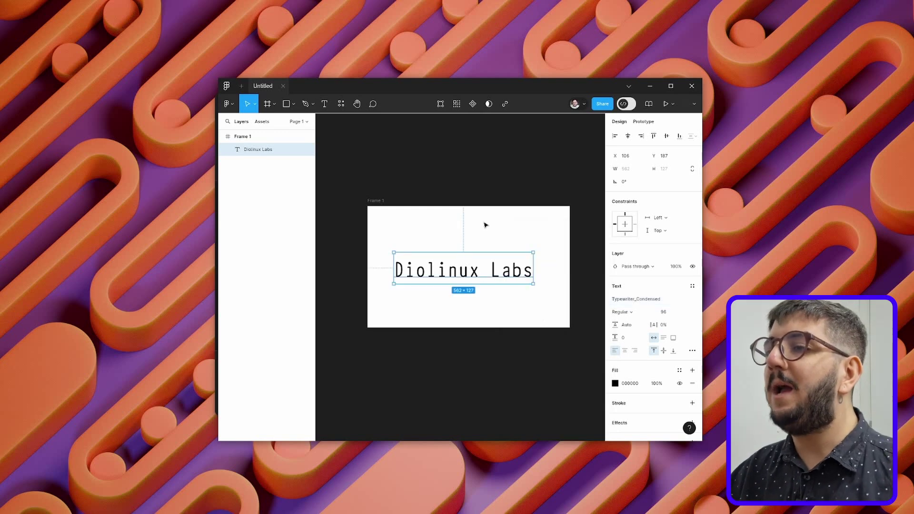
# Step: Move the "Diolinux Labs" text to the center of the frame and deselect it
pyautogui.doubleClick(469, 279)
pyautogui.press('Escape')
pyautogui.moveTo(464, 276); pyautogui.dragTo(469, 275)
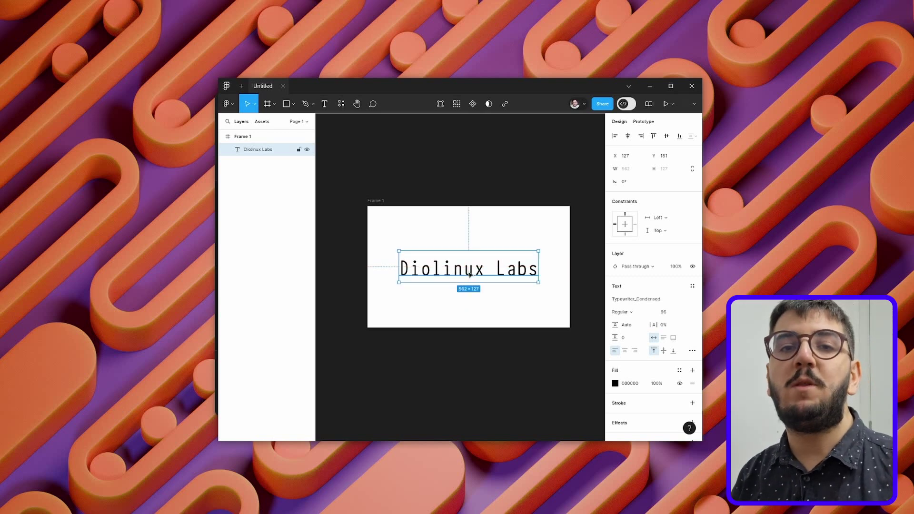
pyautogui.click(501, 163)
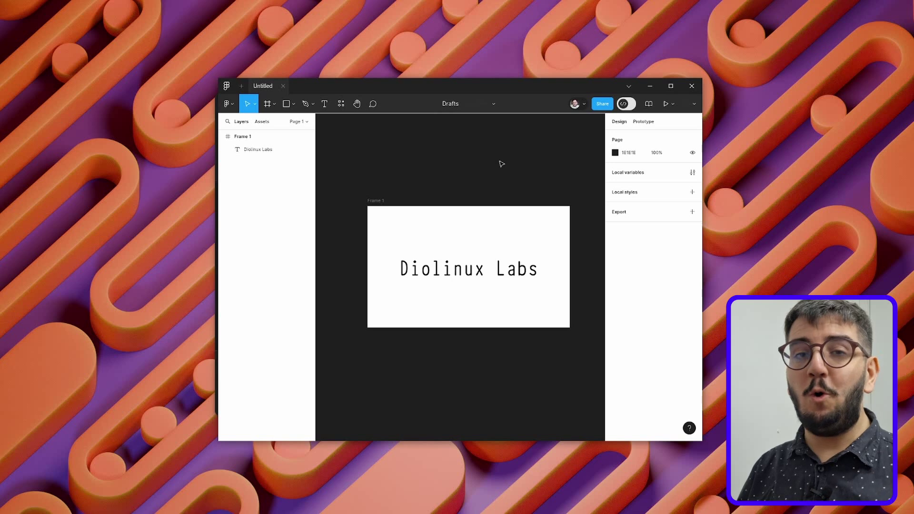